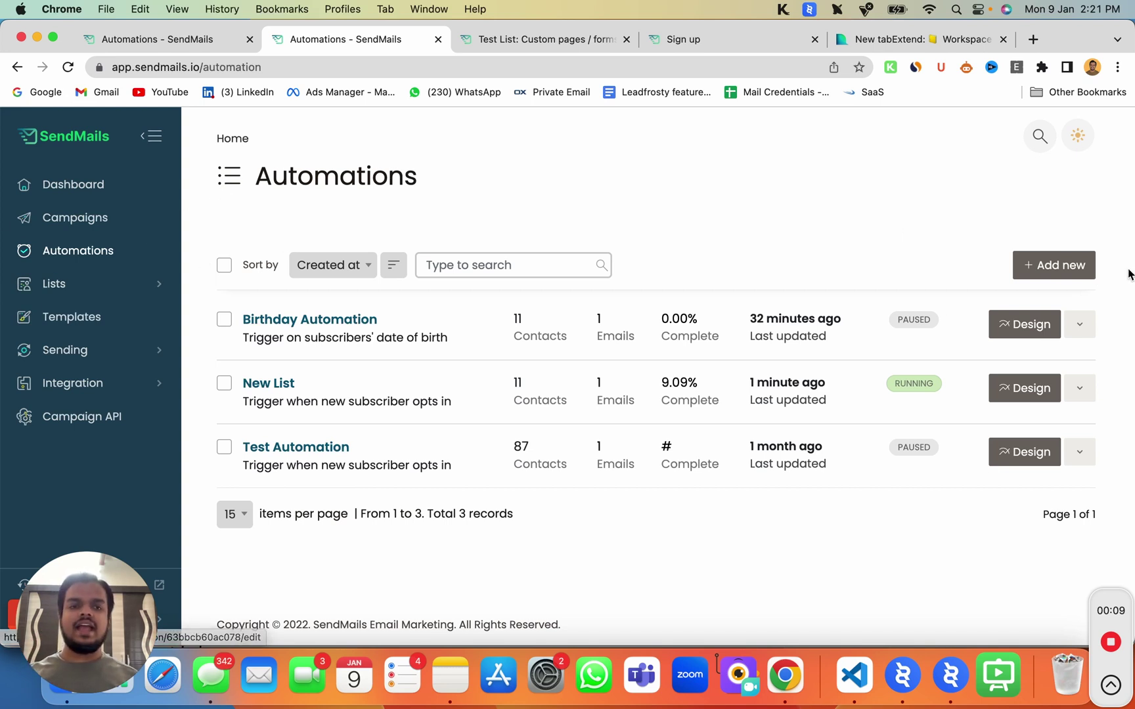
- Start a new automation from the Automations page to reach the trigger choices
{"action": "left_click", "coordinate": [1067, 268]}
{"action": "scroll", "coordinate": [451, 541], "scroll_direction": "down", "scroll_amount": 2}
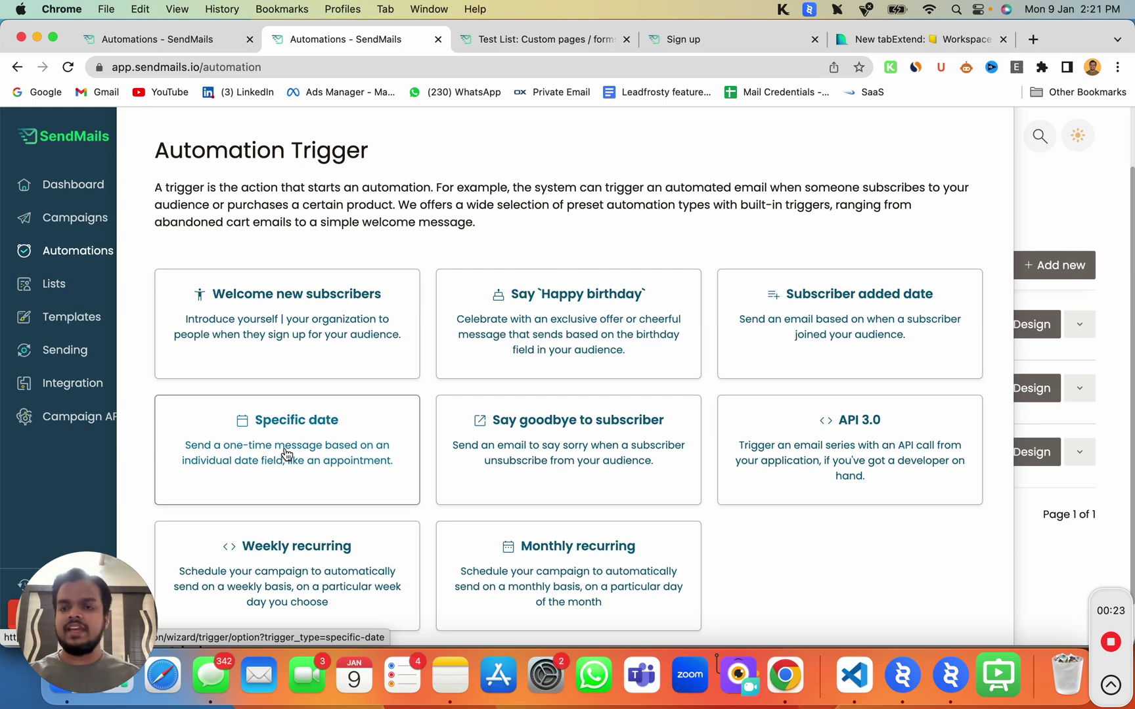
{"action": "left_click", "coordinate": [285, 455]}
{"action": "left_click", "coordinate": [384, 321]}
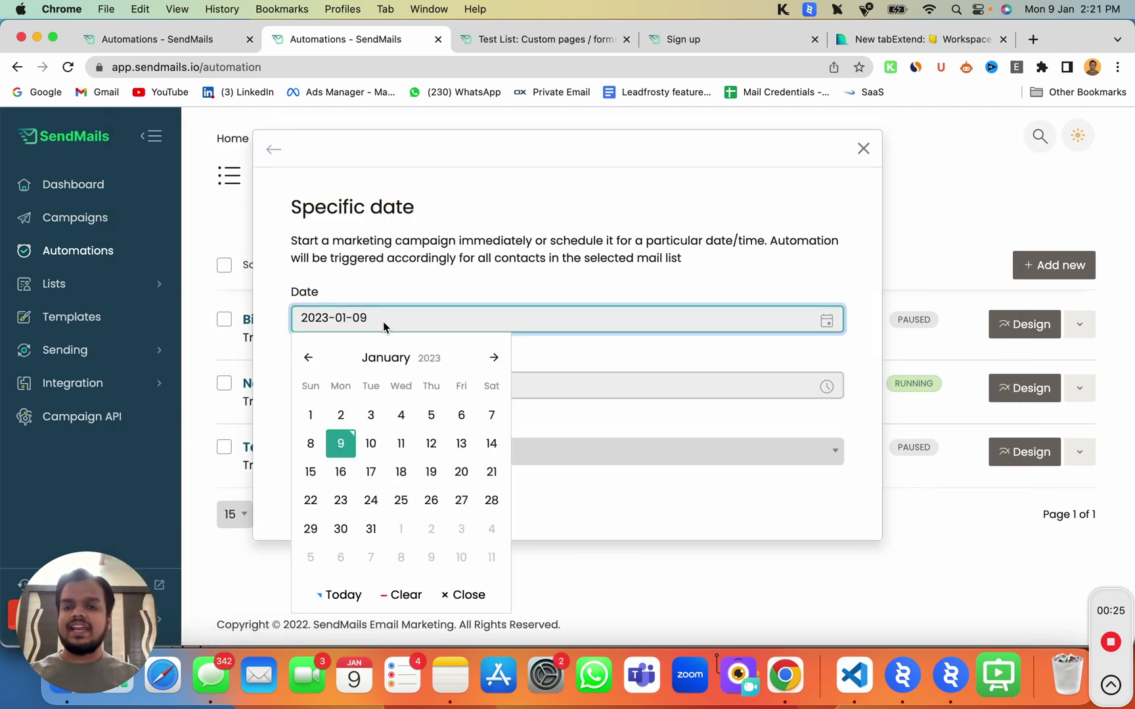
{"action": "left_click", "coordinate": [371, 444]}
{"action": "left_click", "coordinate": [435, 453]}
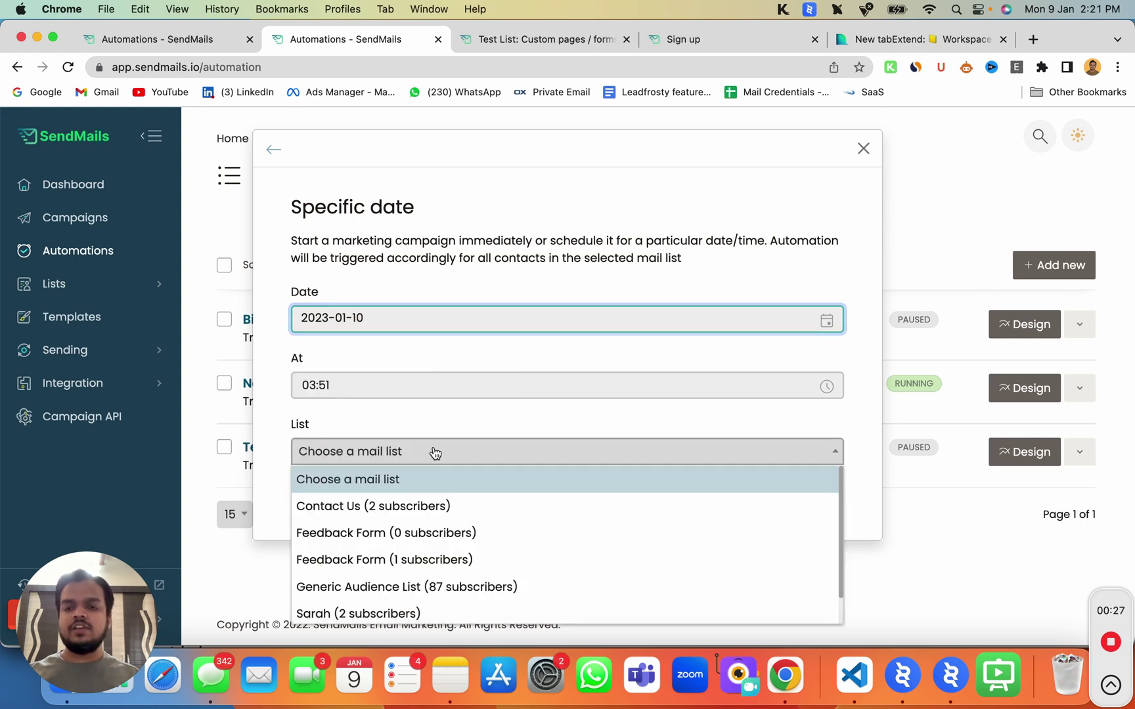
{"action": "left_click", "coordinate": [412, 559]}
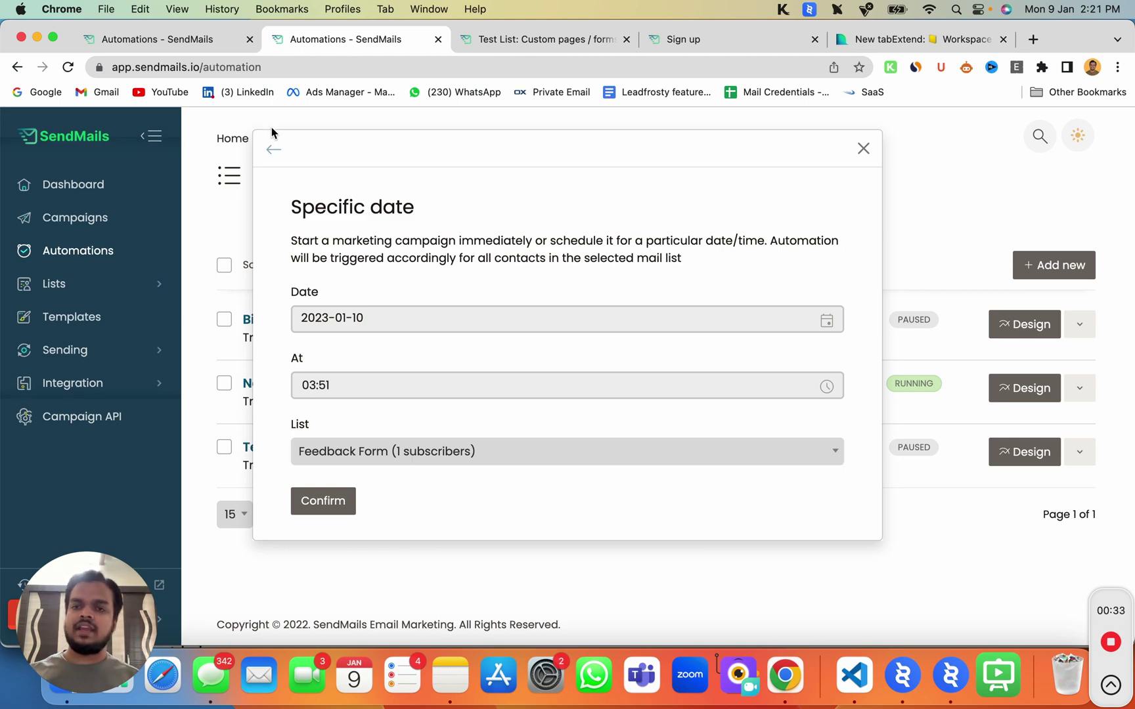
{"action": "left_click", "coordinate": [272, 157]}
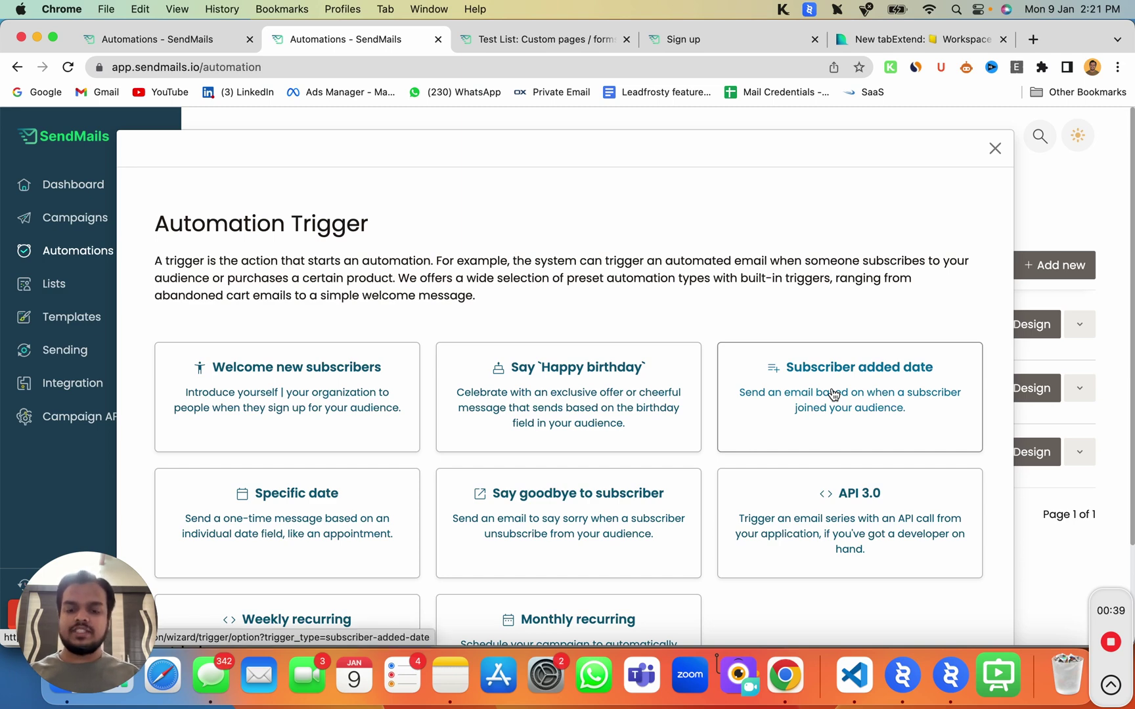
- Look at the Subscriber added date trigger, go back, and choose the Specific date trigger
{"action": "left_click", "coordinate": [833, 395]}
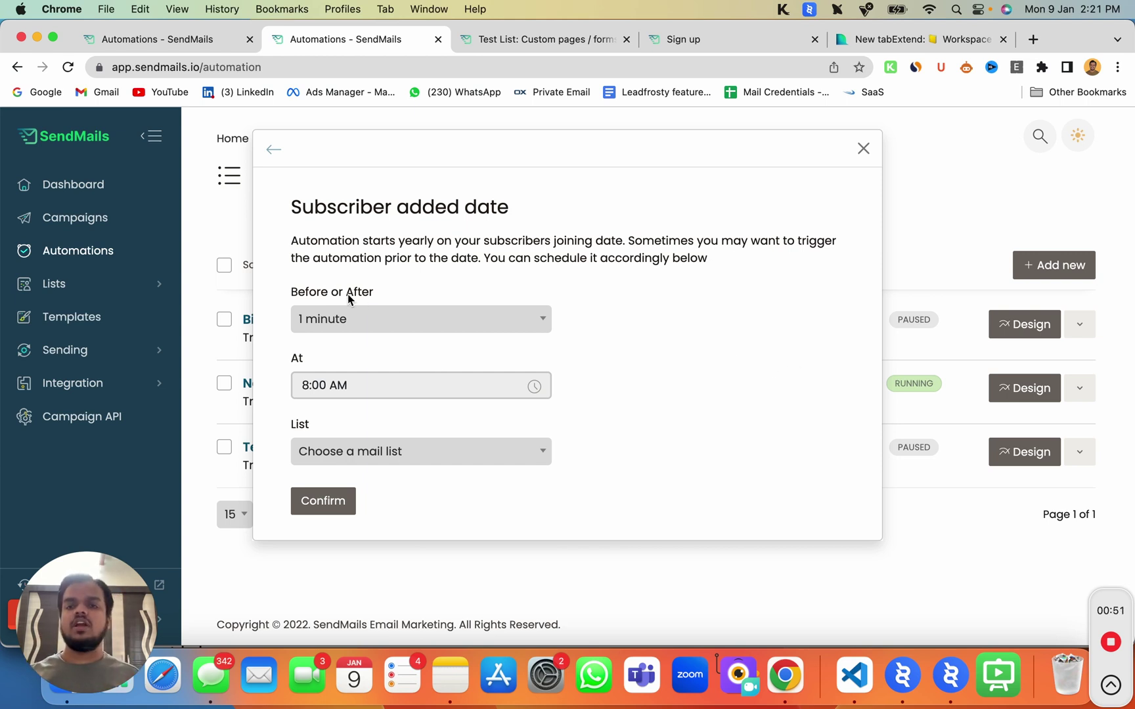
{"action": "left_click", "coordinate": [273, 157]}
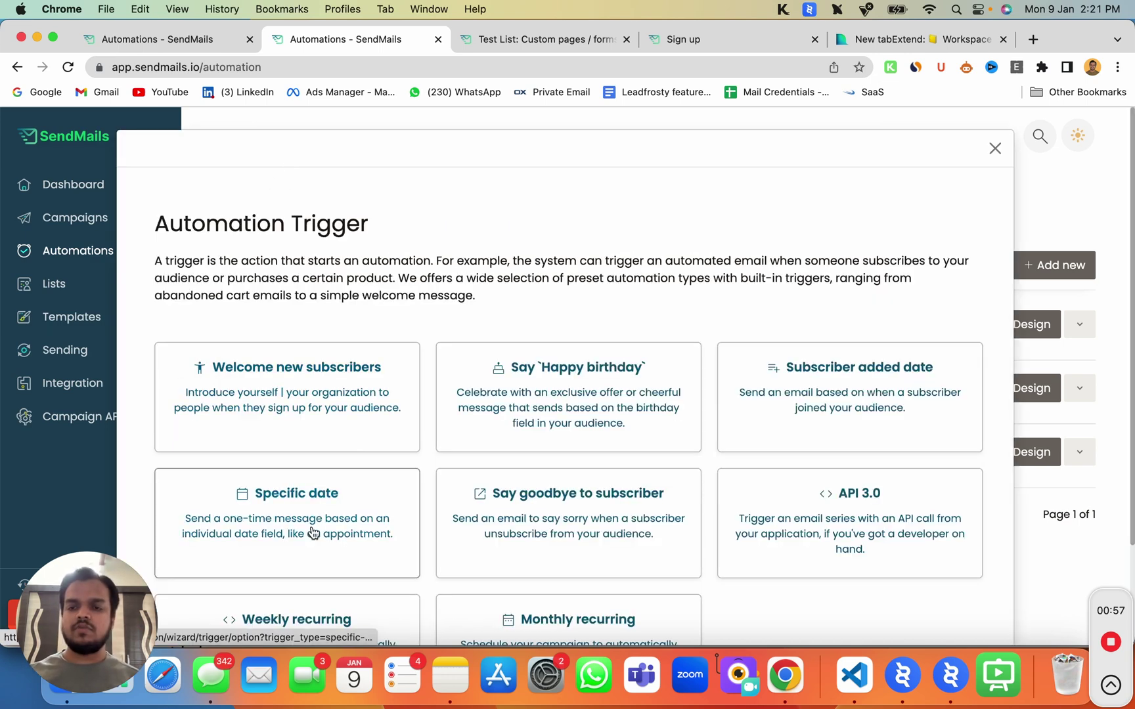
{"action": "left_click", "coordinate": [312, 532]}
- Target the Feedback Form list (0 subscribers) and set the trigger date to 2023-01-26
{"action": "left_click", "coordinate": [366, 457]}
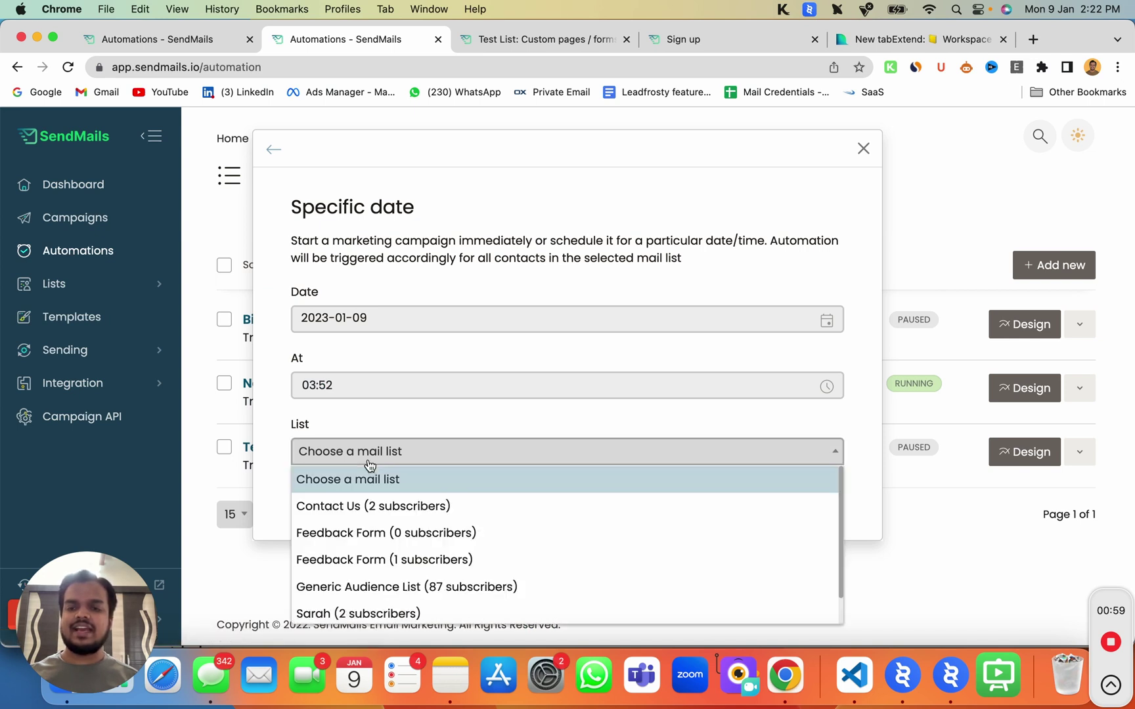
{"action": "left_click", "coordinate": [356, 533]}
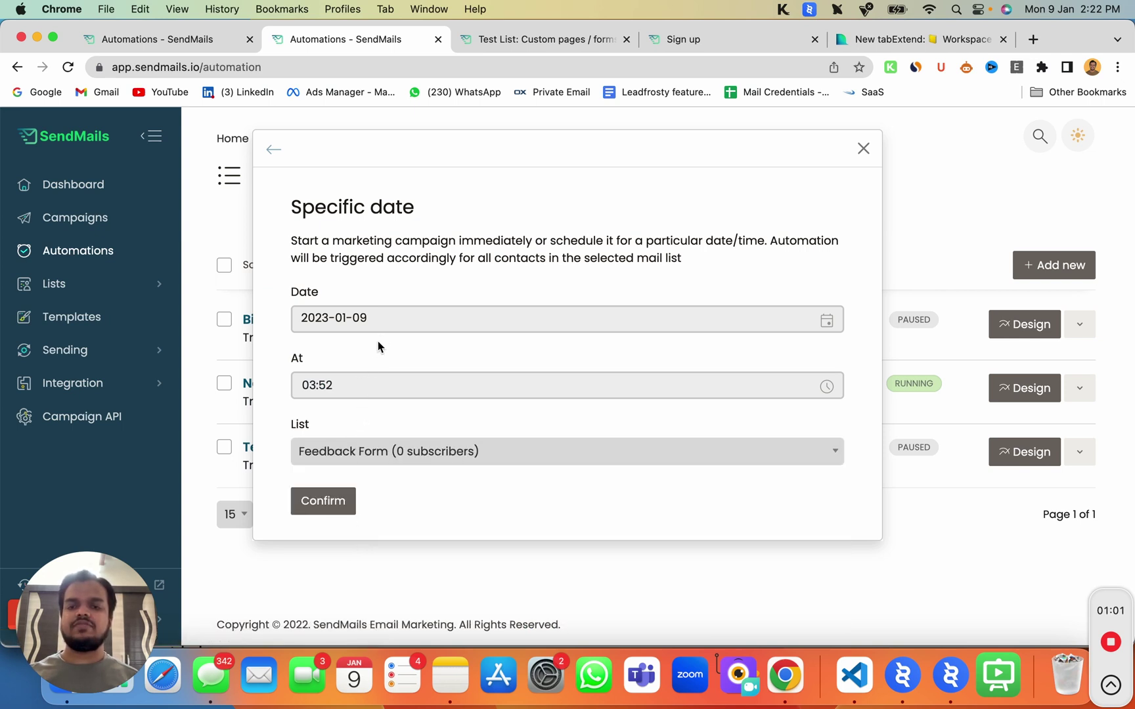
{"action": "left_click", "coordinate": [384, 322]}
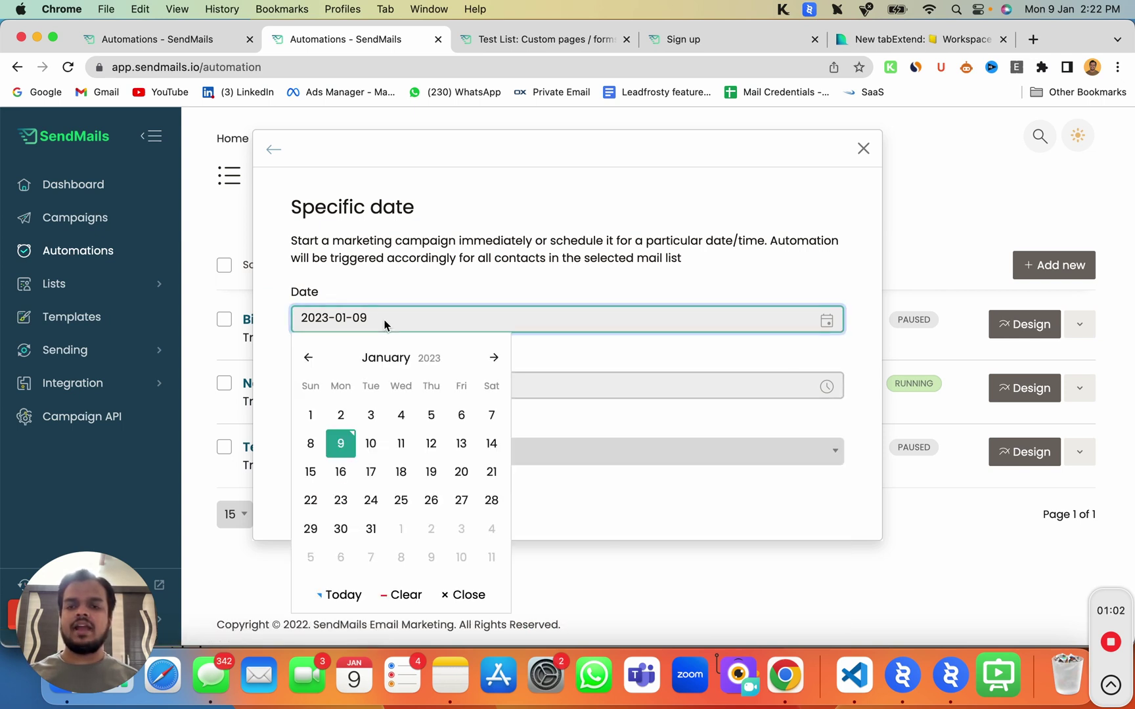
{"action": "left_click", "coordinate": [424, 504]}
- Confirm the trigger and create the automation named 'Specific Date Automation'
{"action": "left_click", "coordinate": [337, 513]}
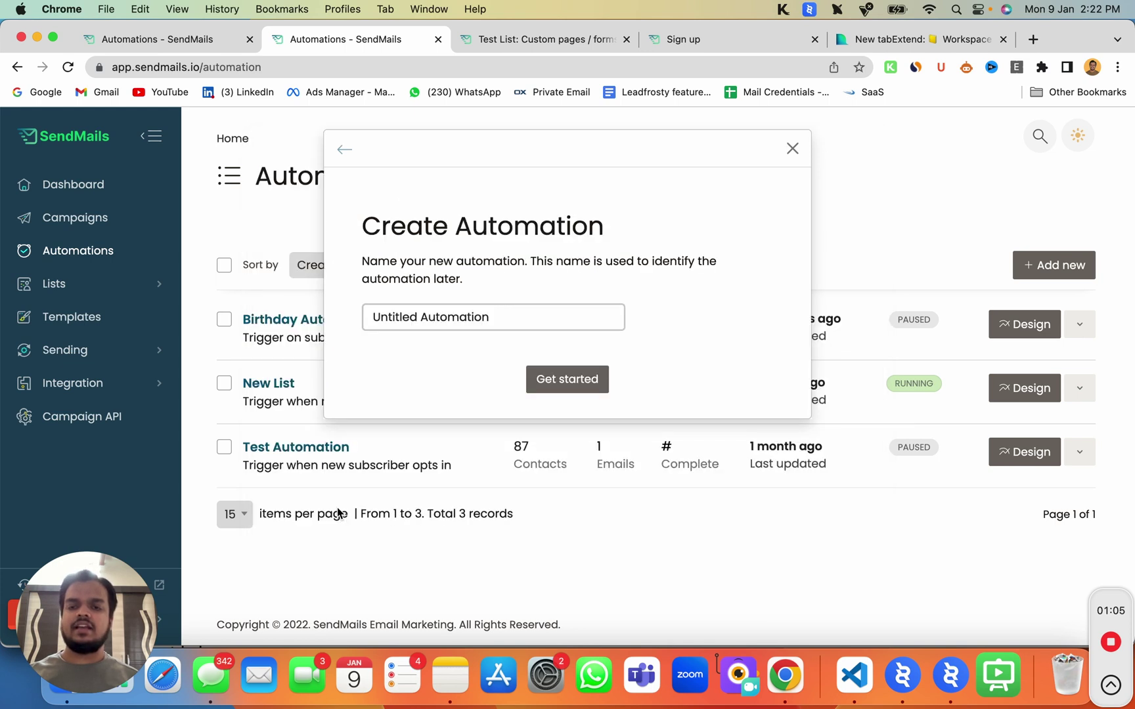
{"action": "left_click", "coordinate": [408, 317]}
{"action": "key", "text": "super+a"}
{"action": "type", "text": "S"}
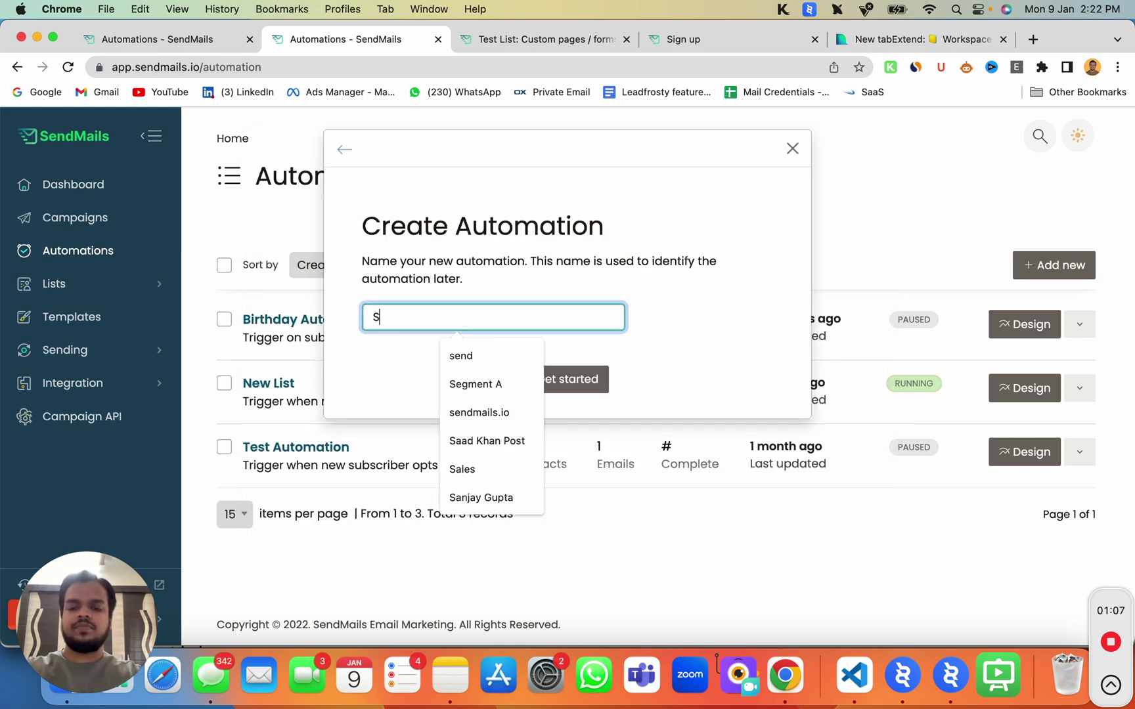
{"action": "type", "text": "pecific Date Automation"}
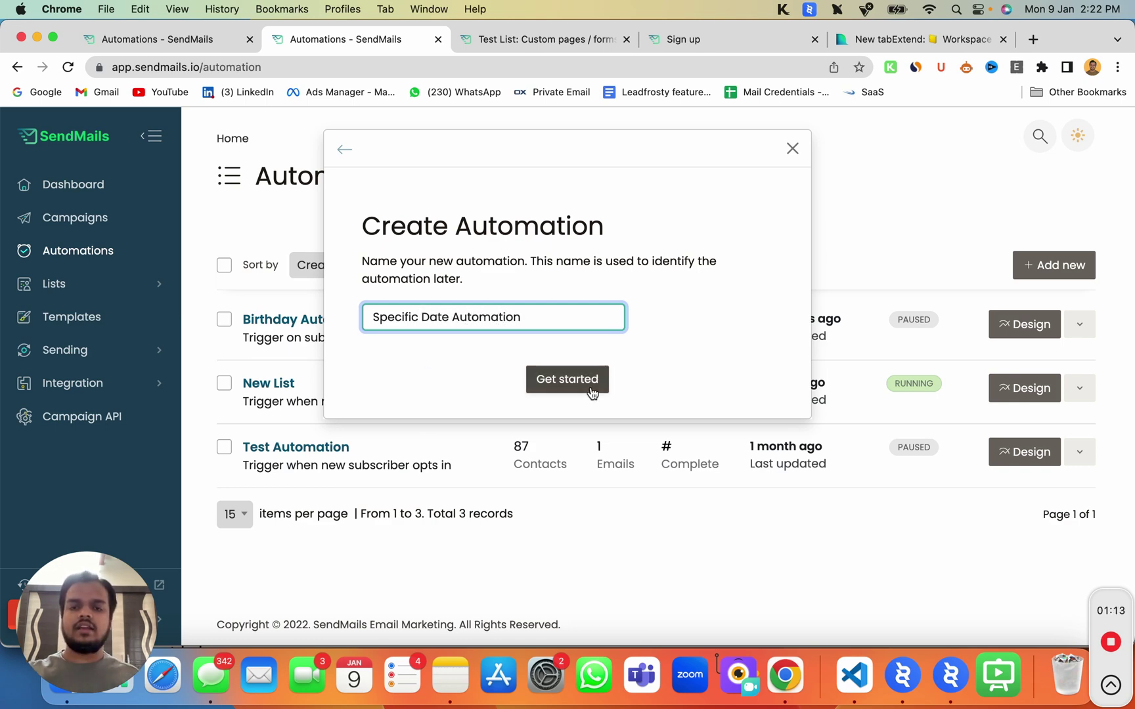
{"action": "left_click", "coordinate": [587, 388]}
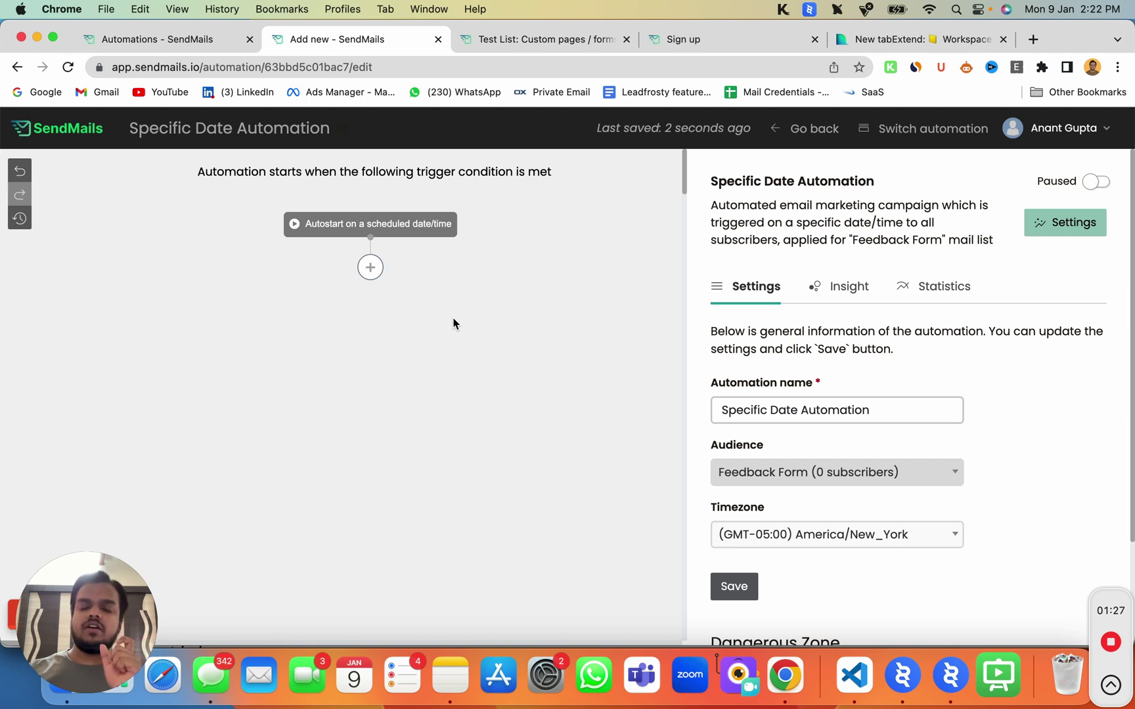
- Review the scheduled trigger's details and add a new step after it
{"action": "left_click", "coordinate": [346, 232]}
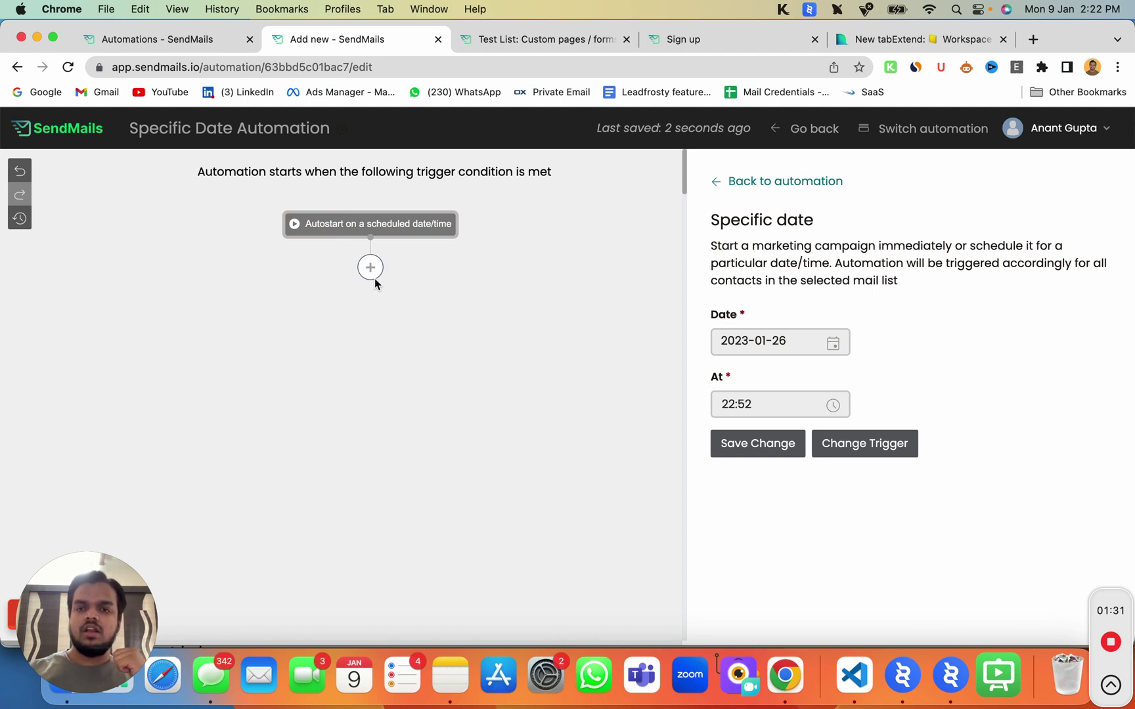
{"action": "left_click", "coordinate": [371, 268]}
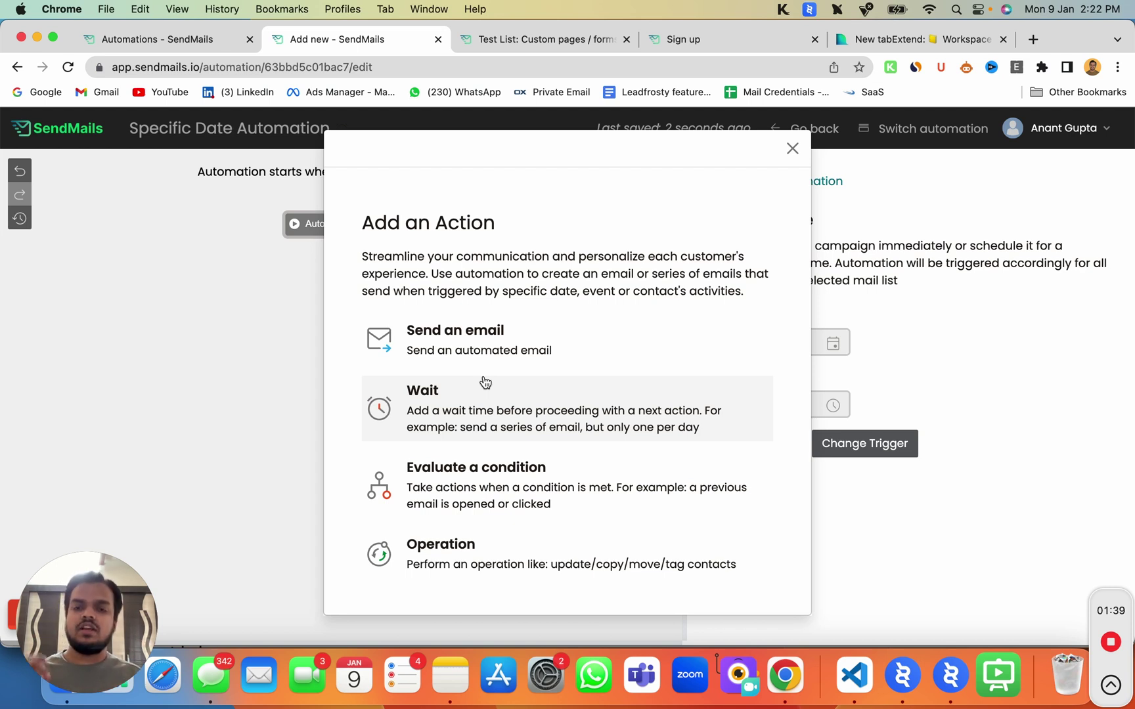
- Make the step send an email with subject 'Heloo' and sender name Anant
{"action": "left_click", "coordinate": [509, 352]}
{"action": "scroll", "coordinate": [392, 436], "scroll_direction": "down", "scroll_amount": 3}
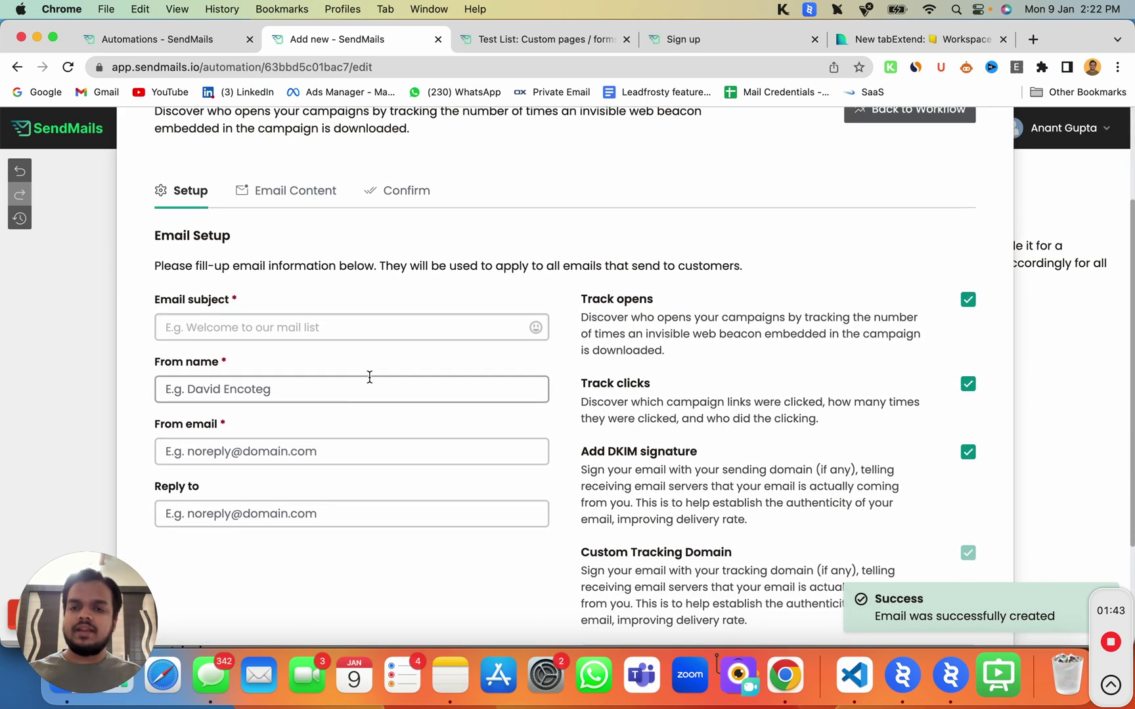
{"action": "left_click", "coordinate": [415, 327]}
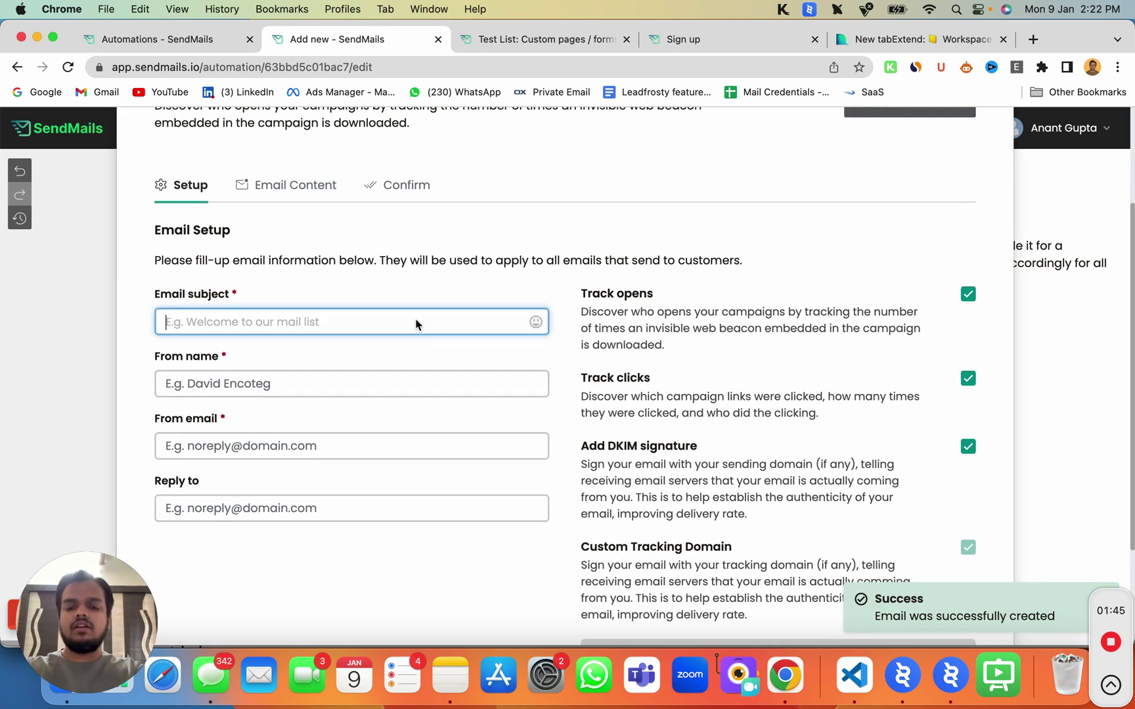
{"action": "type", "text": "Heloo"}
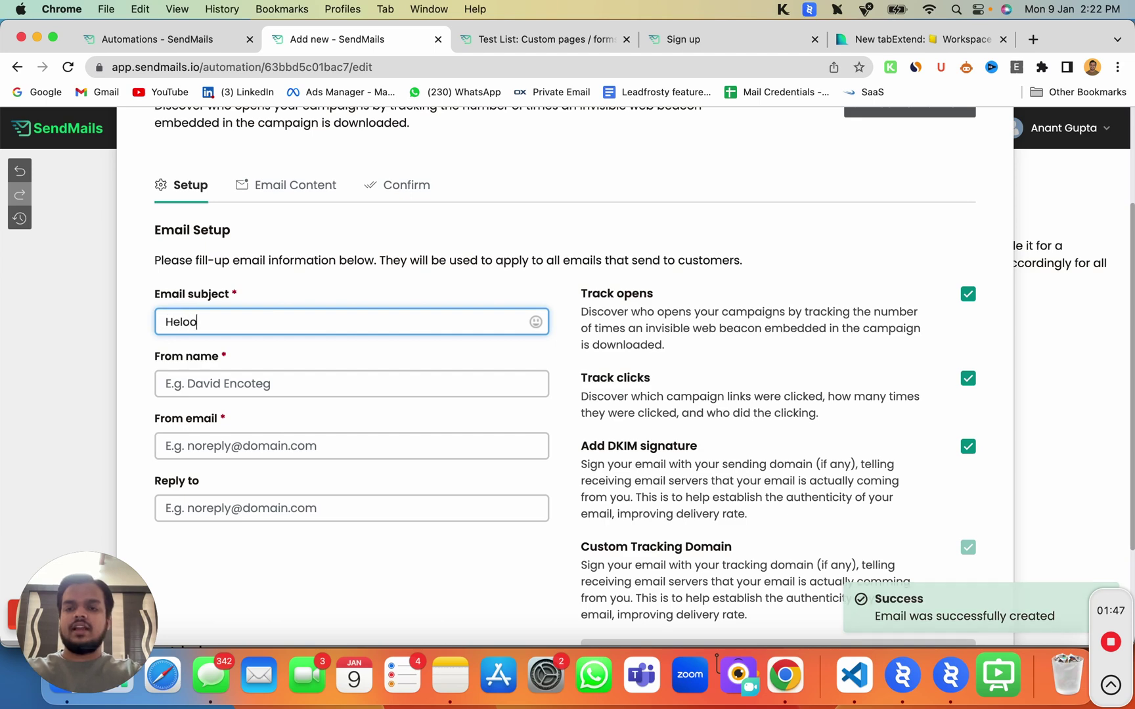
{"action": "left_click", "coordinate": [536, 321]}
{"action": "left_click", "coordinate": [366, 391]}
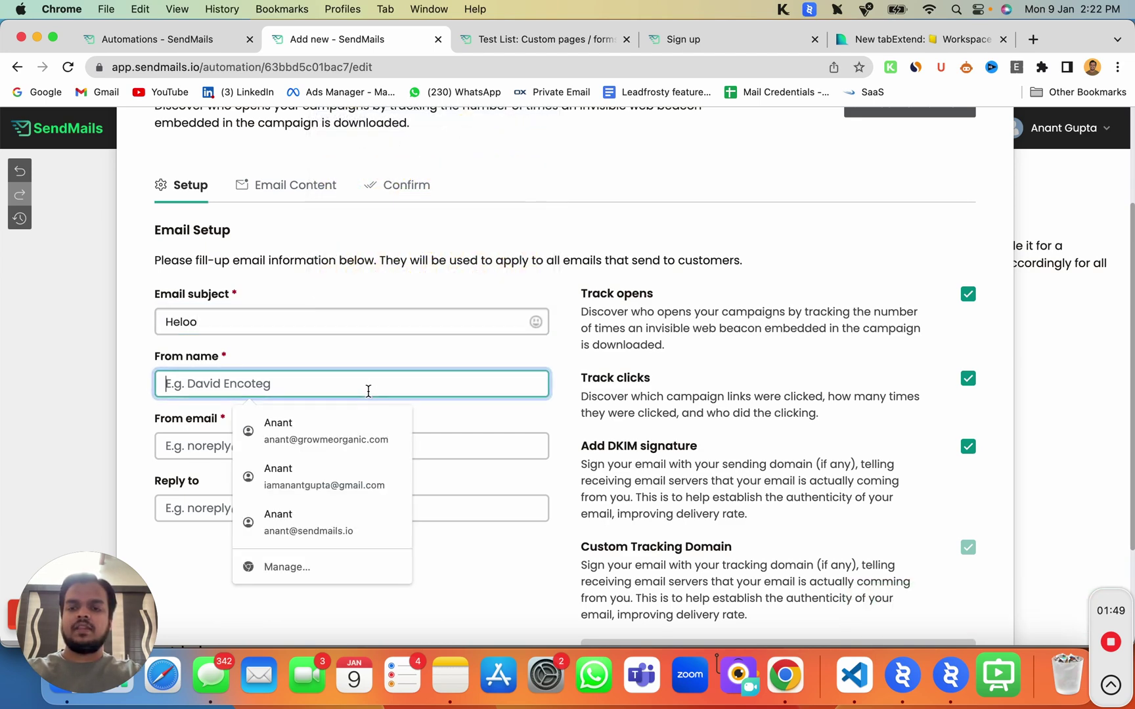
{"action": "type", "text": "Anant"}
{"action": "key", "text": "Escape"}
{"action": "left_click", "coordinate": [334, 449]}
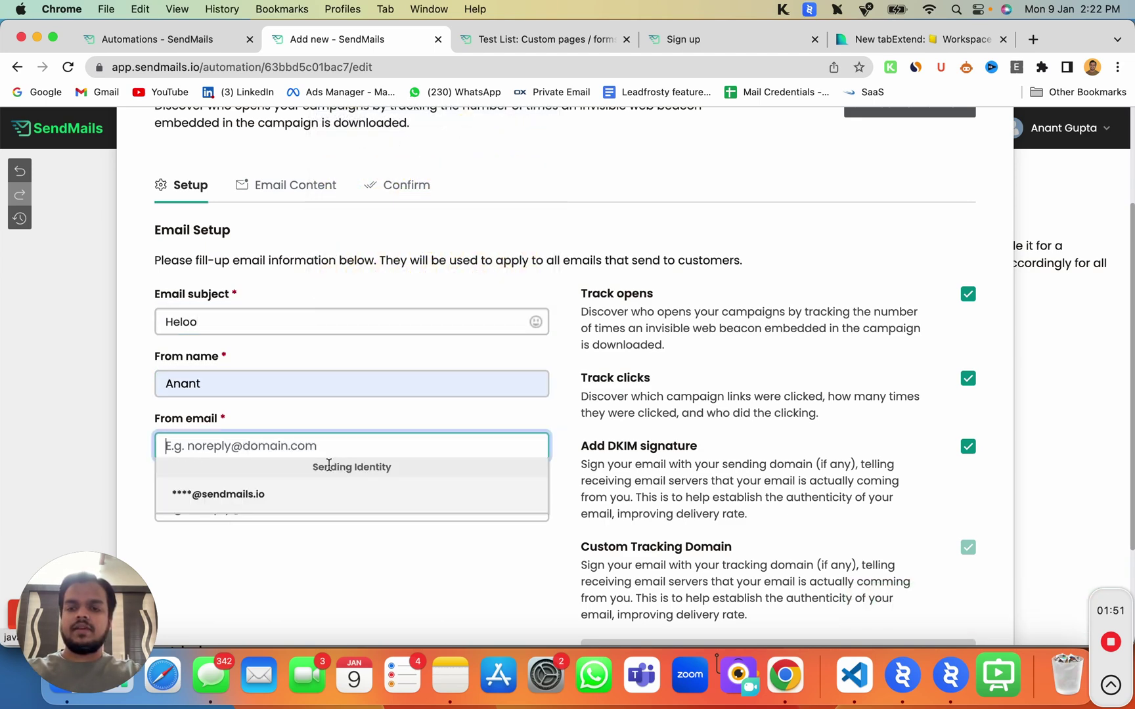
{"action": "left_click", "coordinate": [309, 506]}
{"action": "type", "text": "anan"}
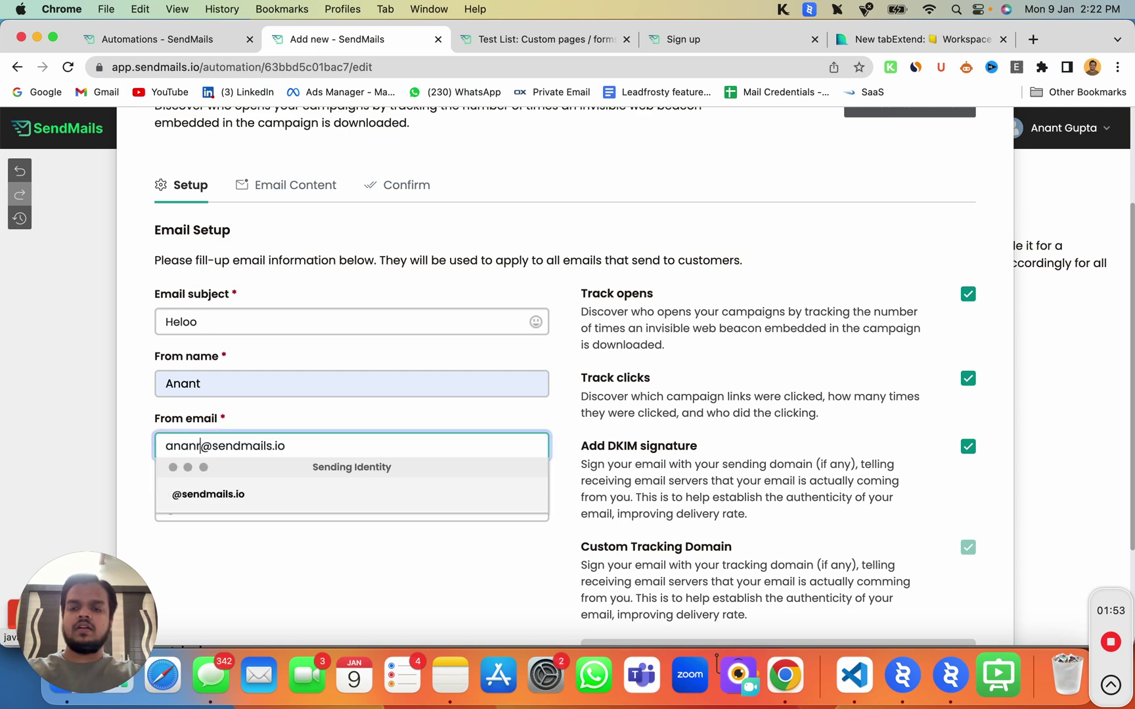
{"action": "type", "text": "t"}
{"action": "left_click", "coordinate": [794, 441]}
{"action": "scroll", "coordinate": [892, 561], "scroll_direction": "down", "scroll_amount": 3}
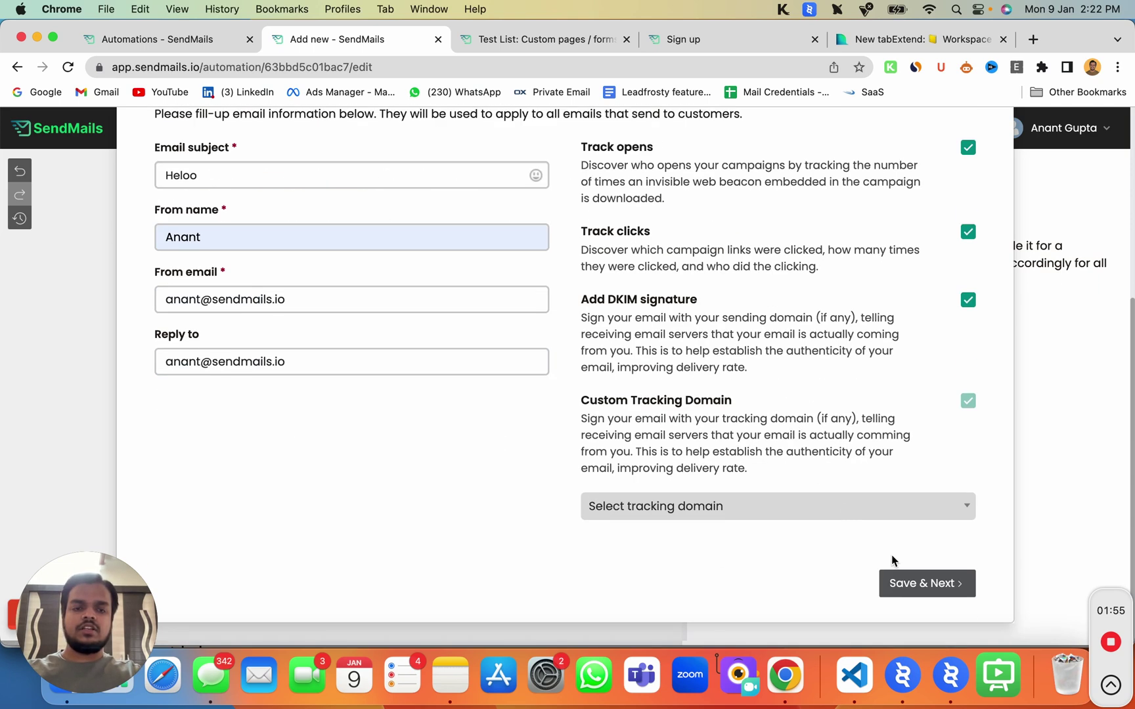
{"action": "left_click", "coordinate": [913, 513]}
{"action": "left_click", "coordinate": [858, 560]}
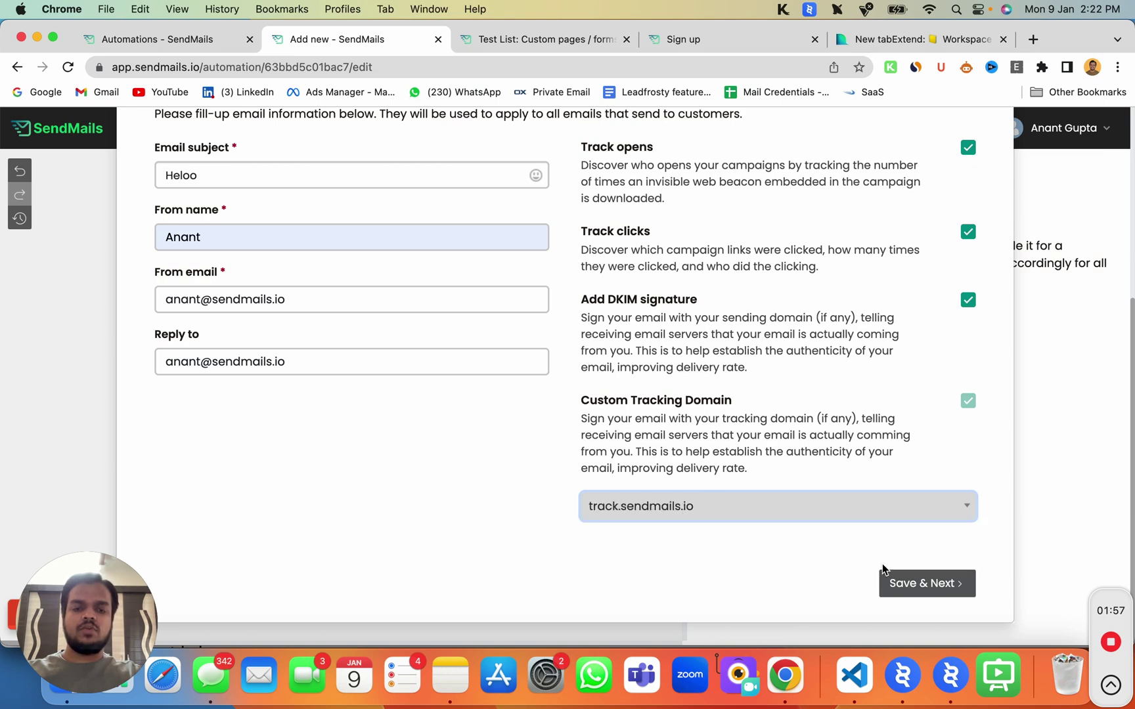
{"action": "left_click", "coordinate": [914, 582]}
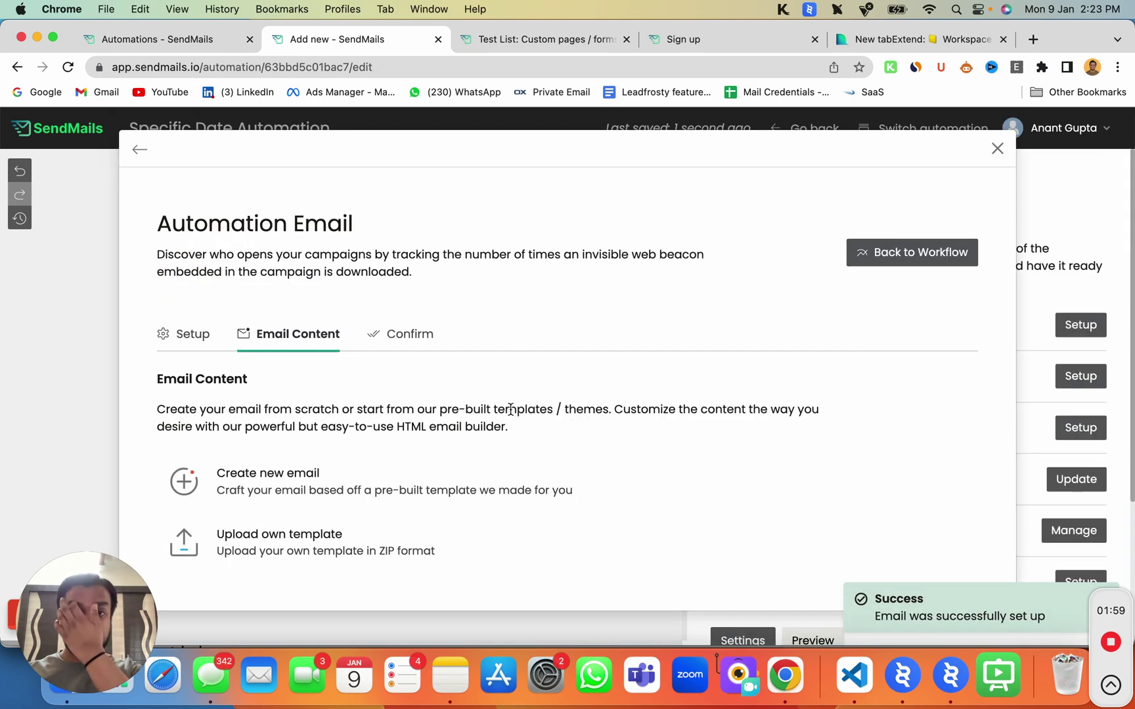
- Start a new email from the Blank template in the drag-and-drop builder
{"action": "left_click", "coordinate": [344, 469]}
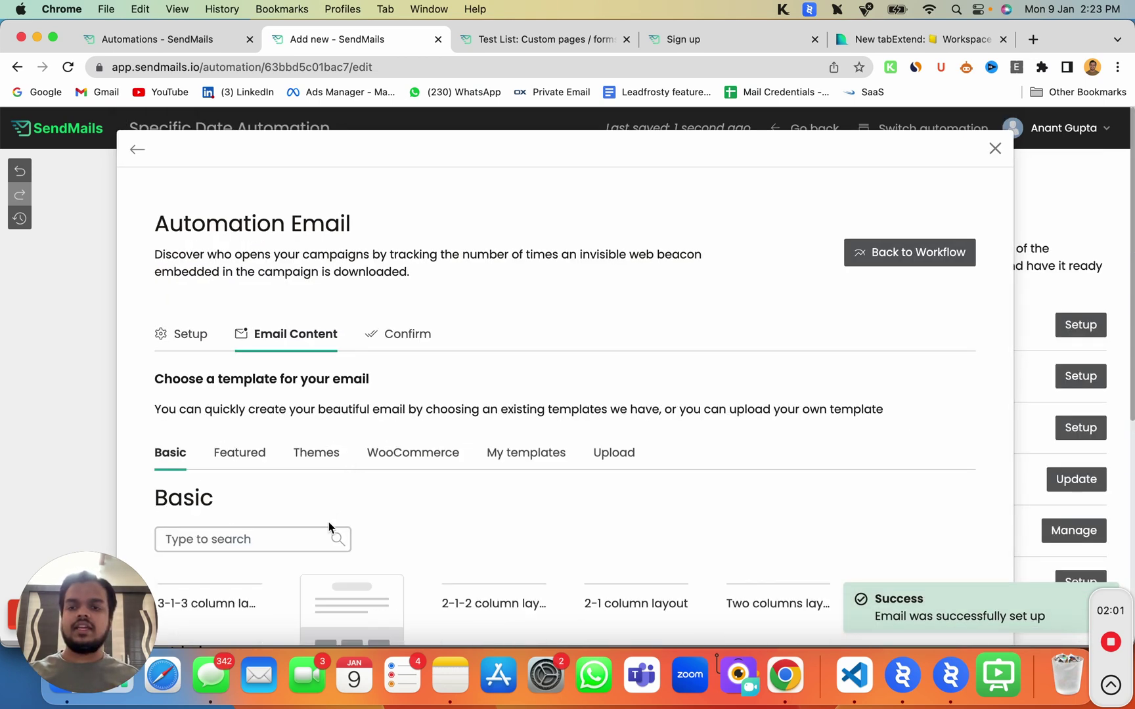
{"action": "scroll", "coordinate": [329, 529], "scroll_direction": "down", "scroll_amount": 5}
{"action": "left_click", "coordinate": [377, 504]}
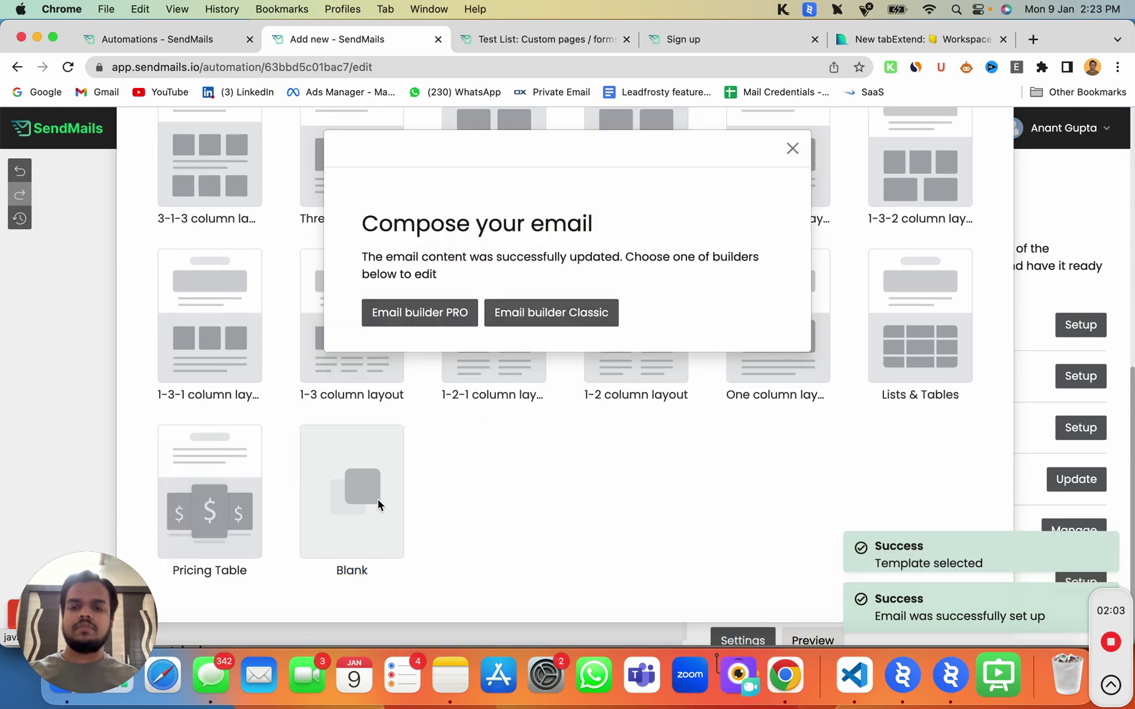
{"action": "left_click", "coordinate": [423, 317]}
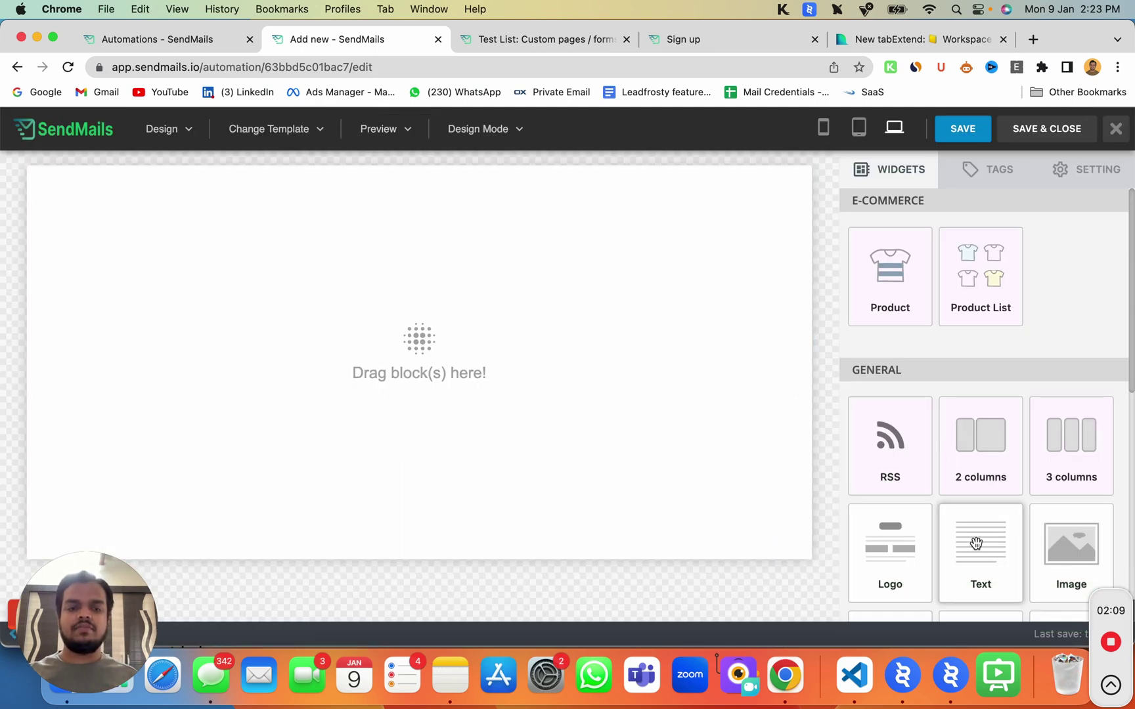
- Add a text block and begin a new first line reading 'Hi '
{"action": "left_click_drag", "start_coordinate": [976, 544], "coordinate": [368, 307]}
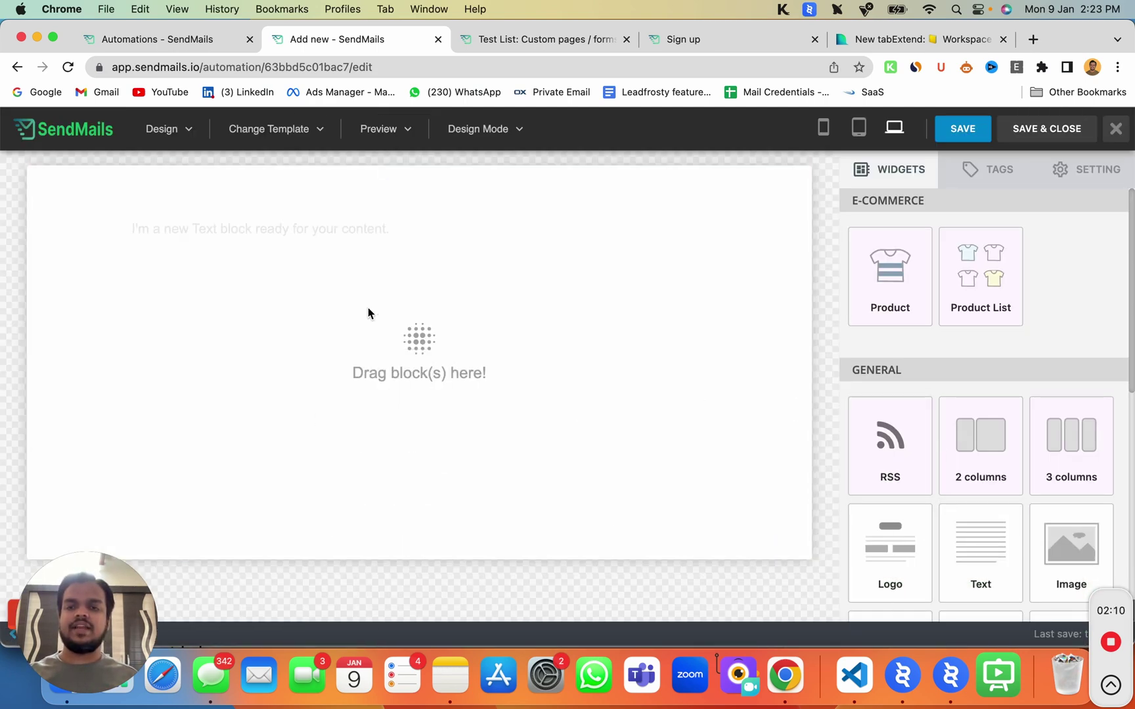
{"action": "left_click", "coordinate": [252, 228]}
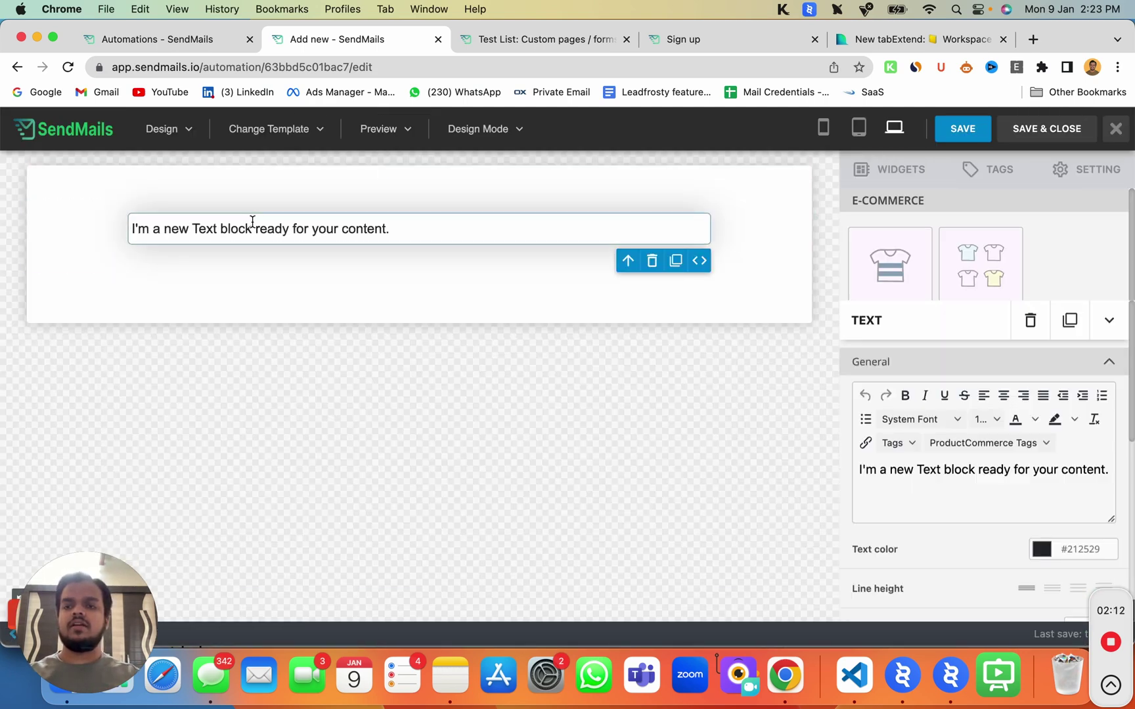
{"action": "left_click", "coordinate": [133, 230]}
{"action": "key", "text": "Return"}
{"action": "key", "text": "Up"}
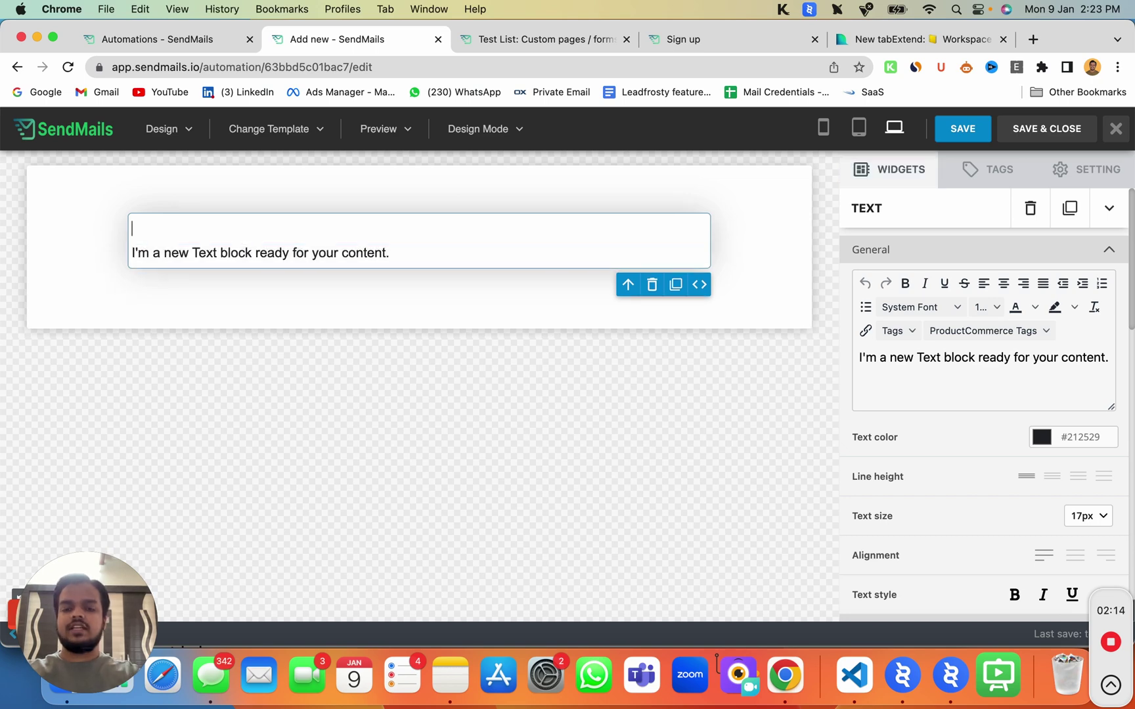
{"action": "type", "text": "Hi"}
- Insert the SUBSCRIBER_FIRST_NAME merge tag after Hi and save the email content
{"action": "left_click", "coordinate": [988, 170]}
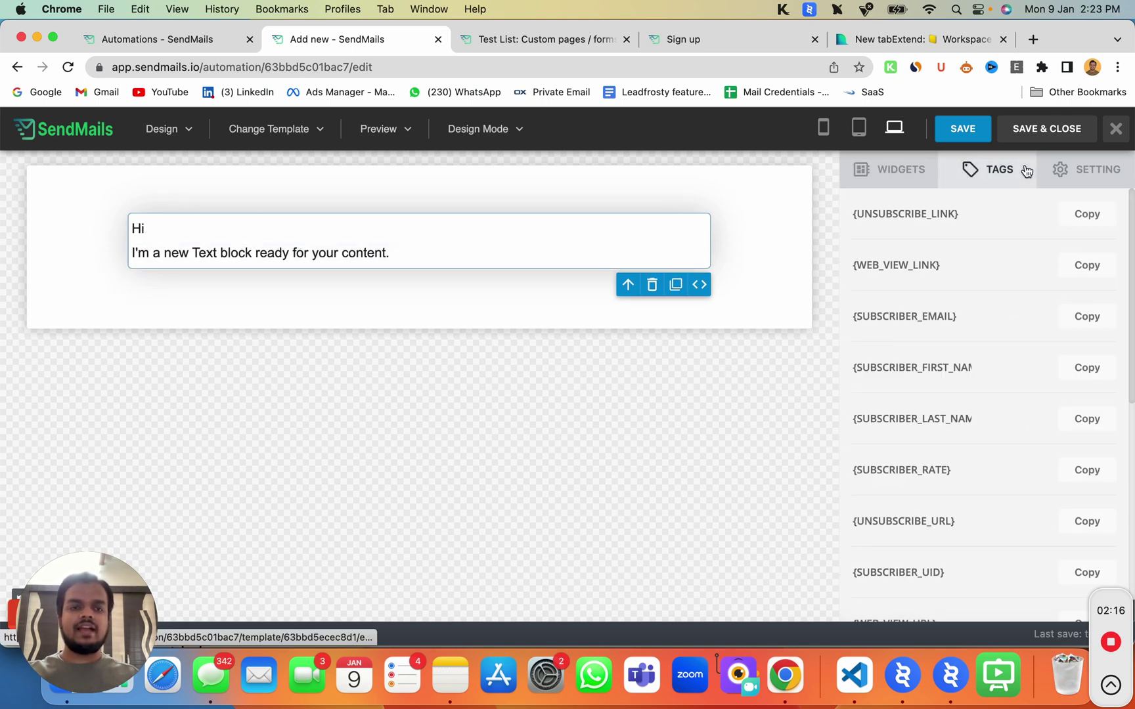
{"action": "left_click", "coordinate": [1085, 376]}
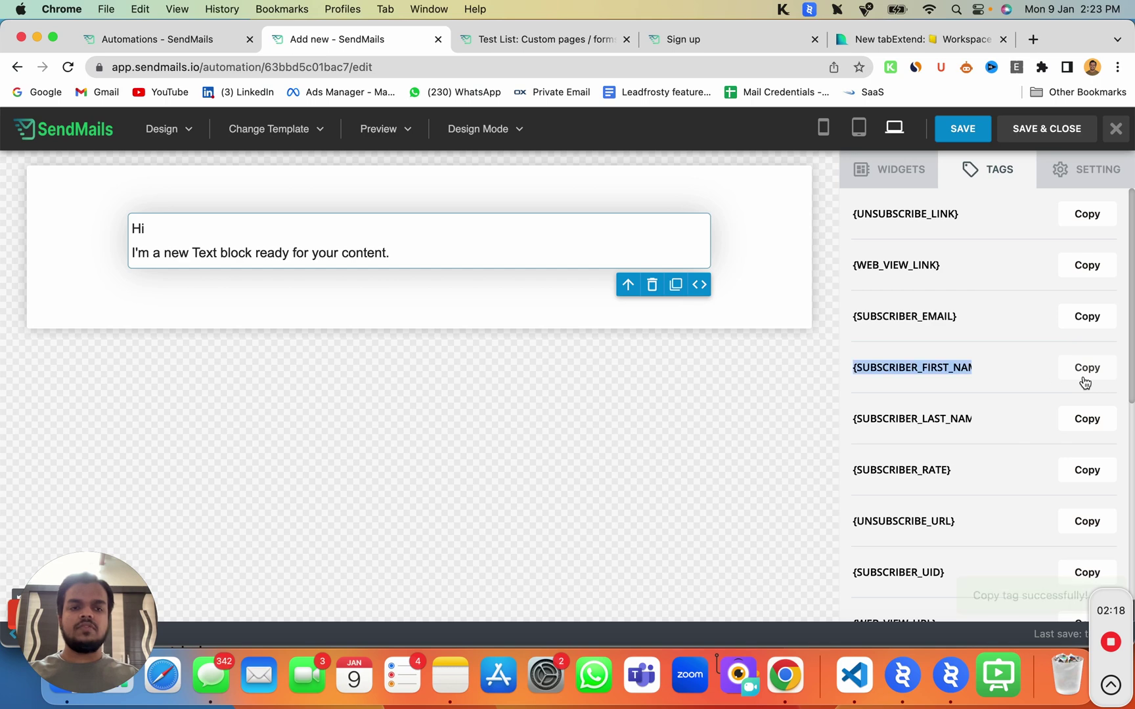
{"action": "left_click", "coordinate": [301, 230]}
{"action": "type", "text": "{SUBSCRIBER_FIRST_NAME}"}
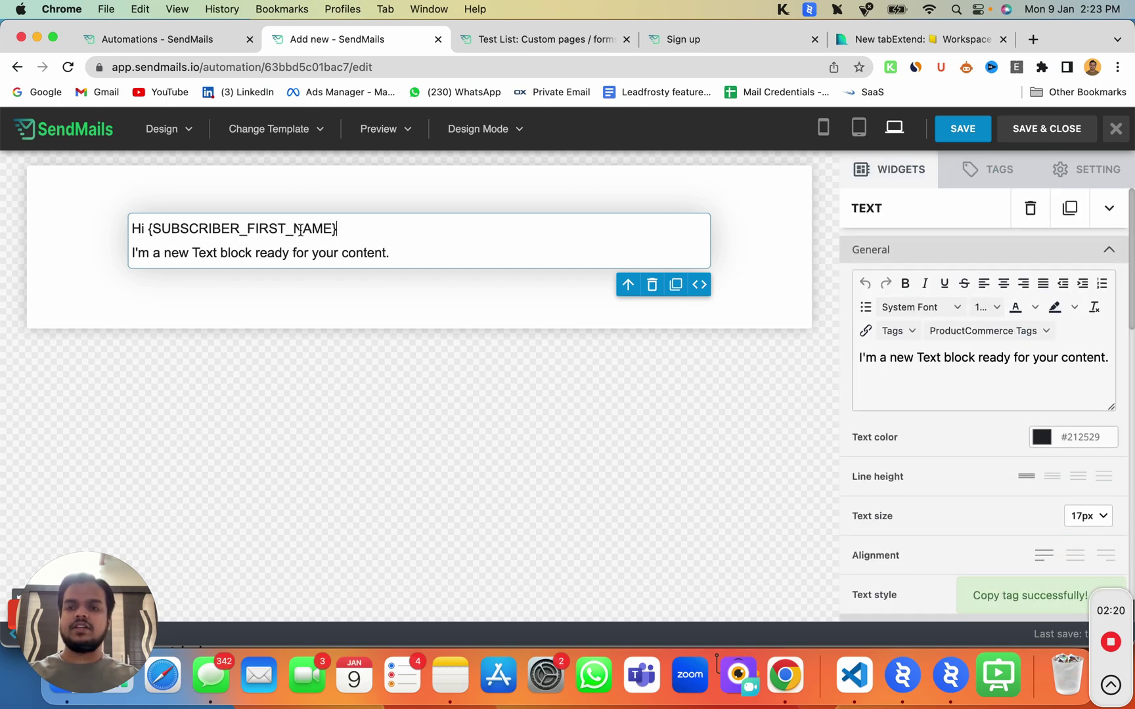
{"action": "scroll", "coordinate": [955, 495], "scroll_direction": "down", "scroll_amount": 5}
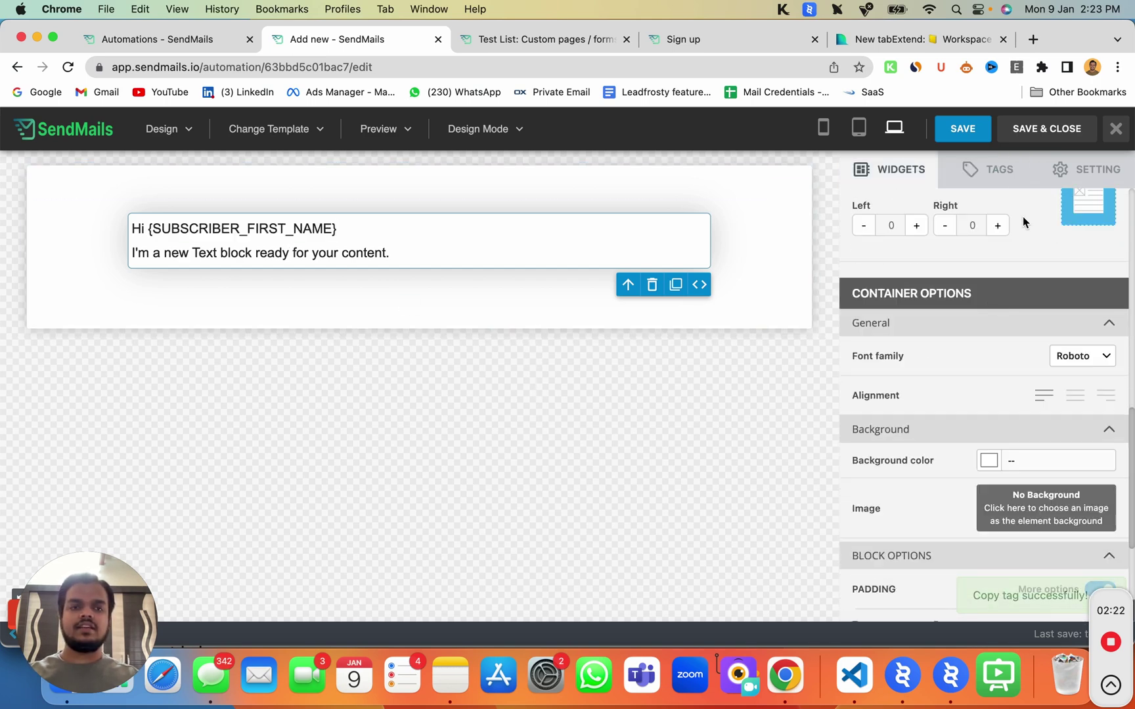
{"action": "left_click", "coordinate": [1064, 132]}
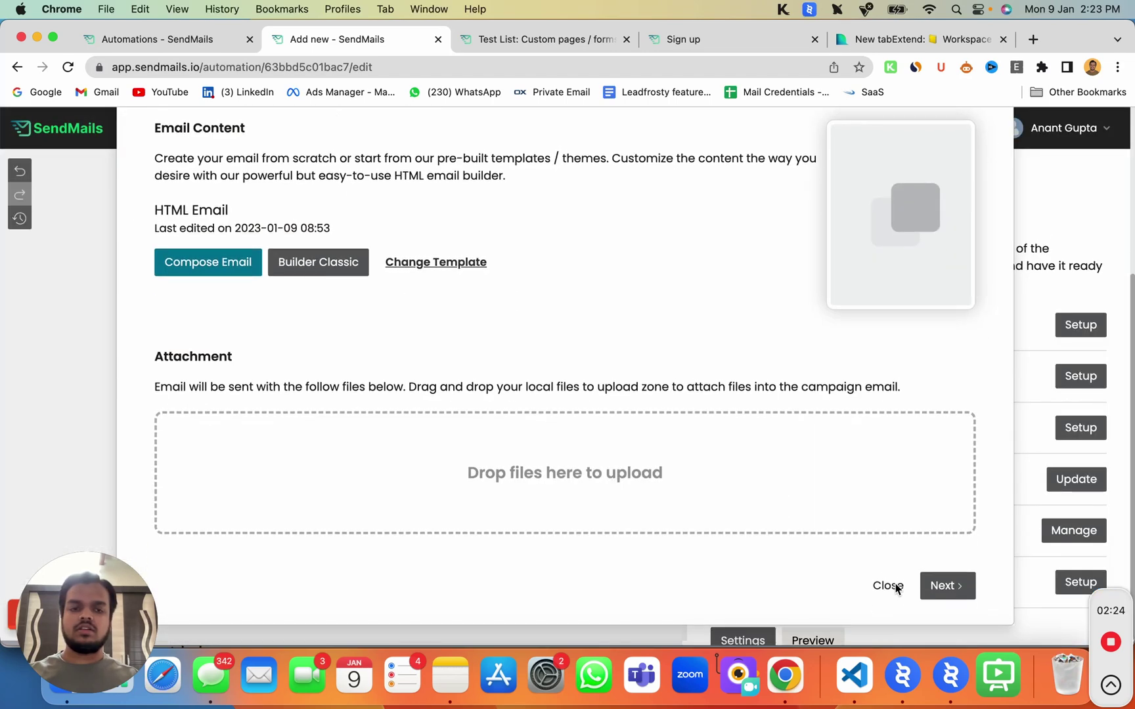
- Review the email's confirmation summary and close back to the workflow
{"action": "left_click", "coordinate": [952, 584]}
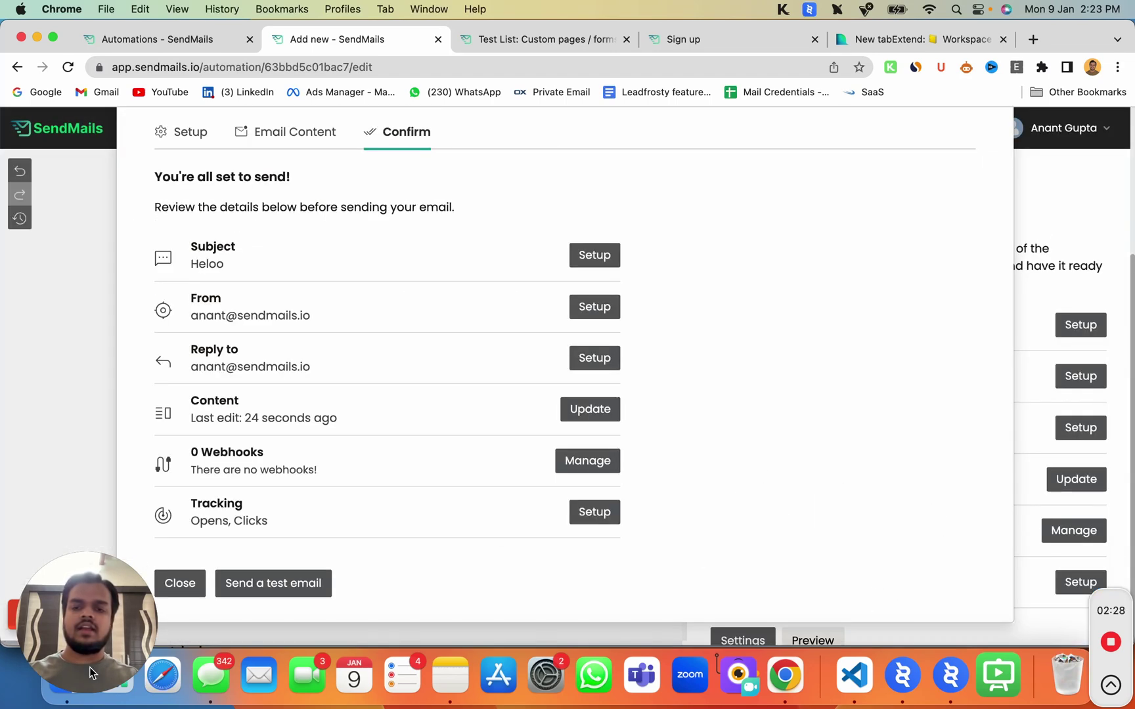
{"action": "left_click", "coordinate": [182, 583]}
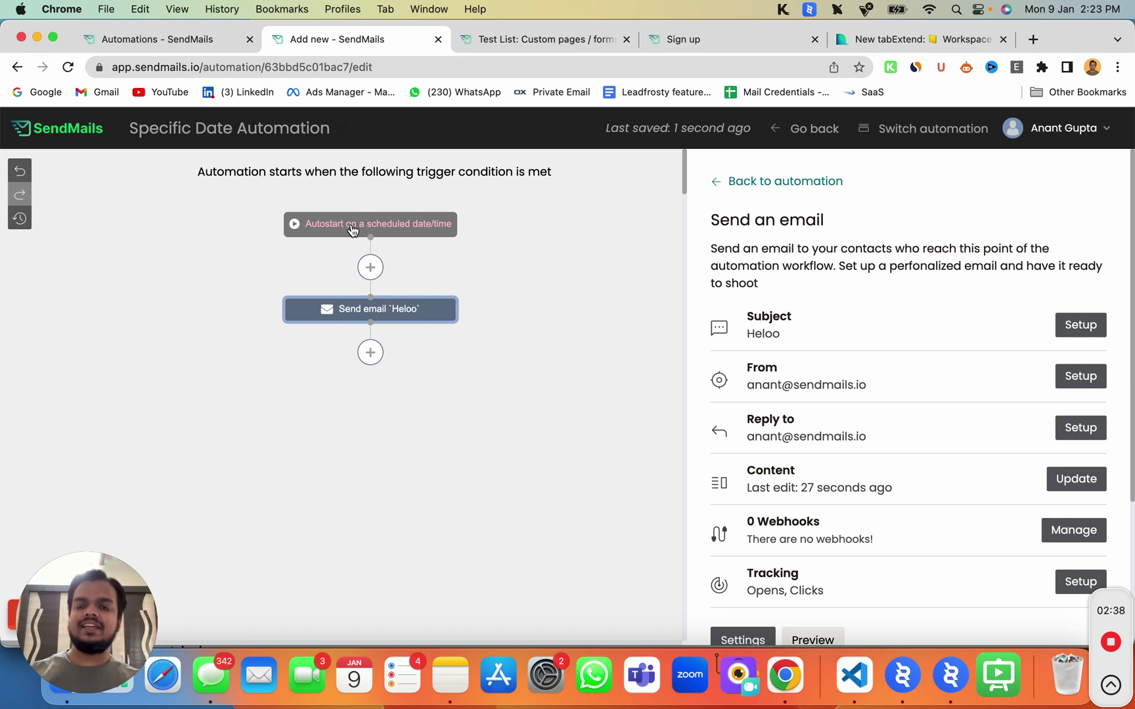
{"action": "left_click", "coordinate": [340, 317]}
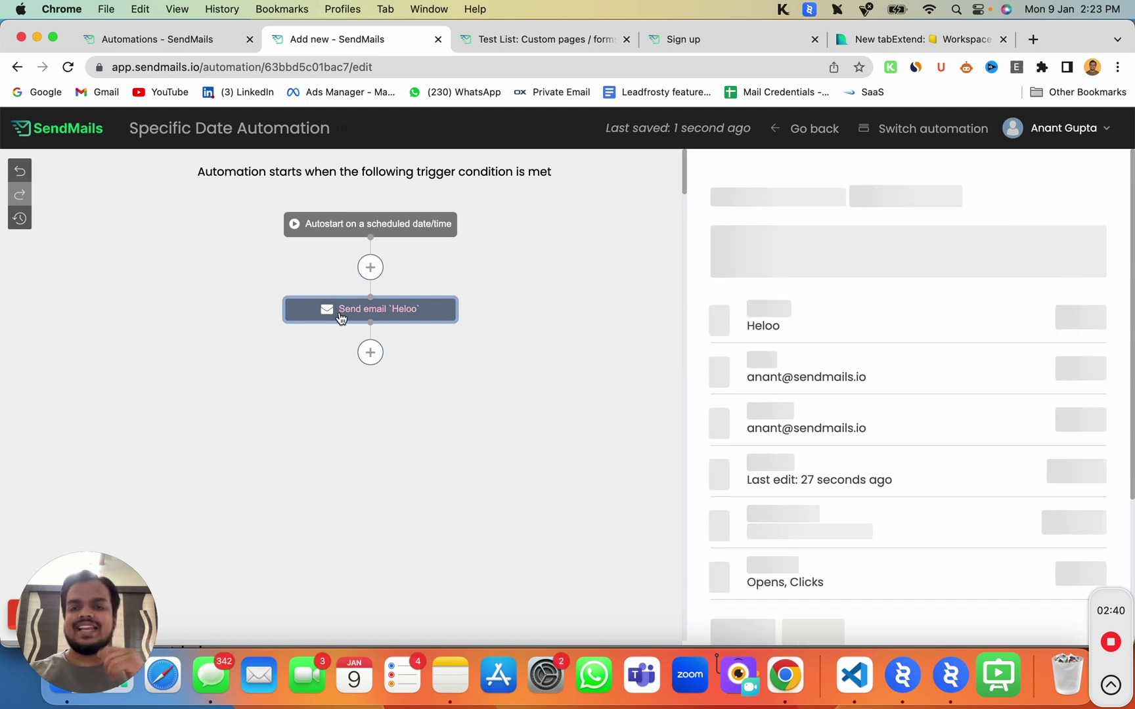